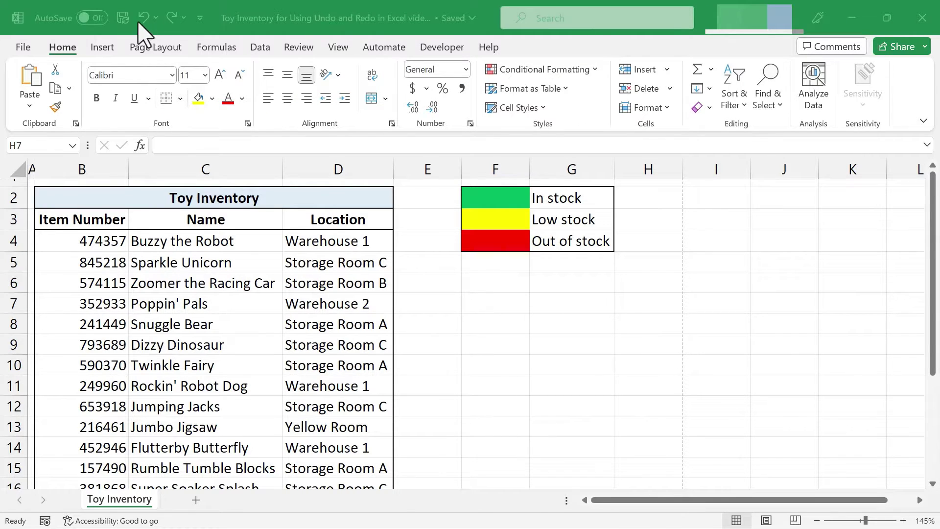
Step: Apply All Borders to the header row B3:D3
left_click(156, 35)
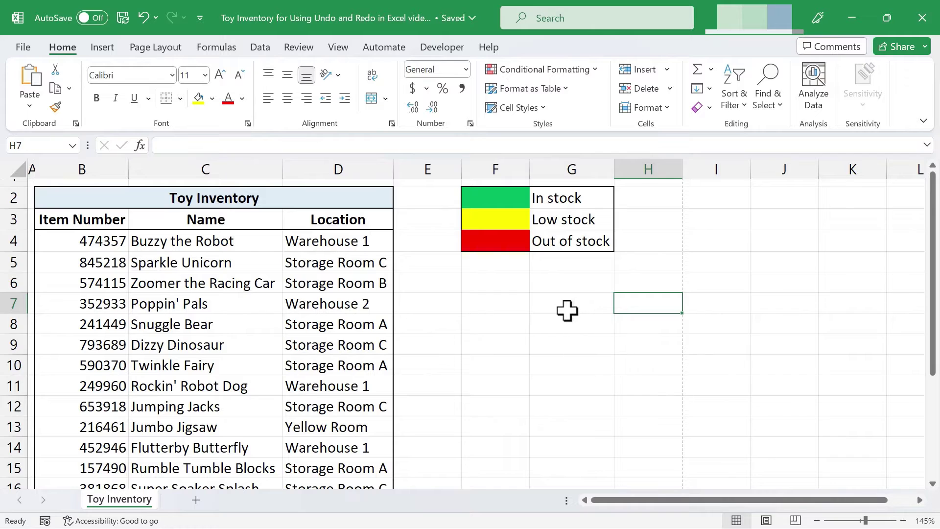
key("ctrl+z")
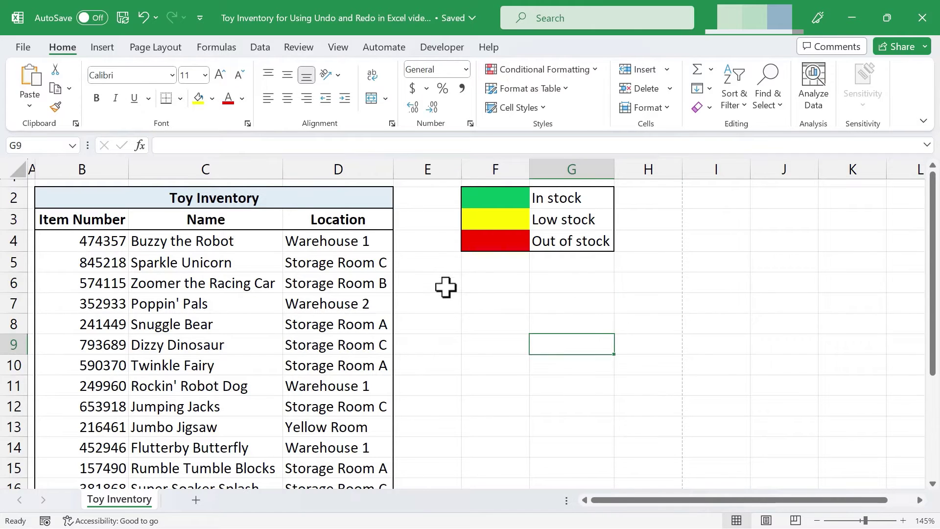
left_click(445, 285)
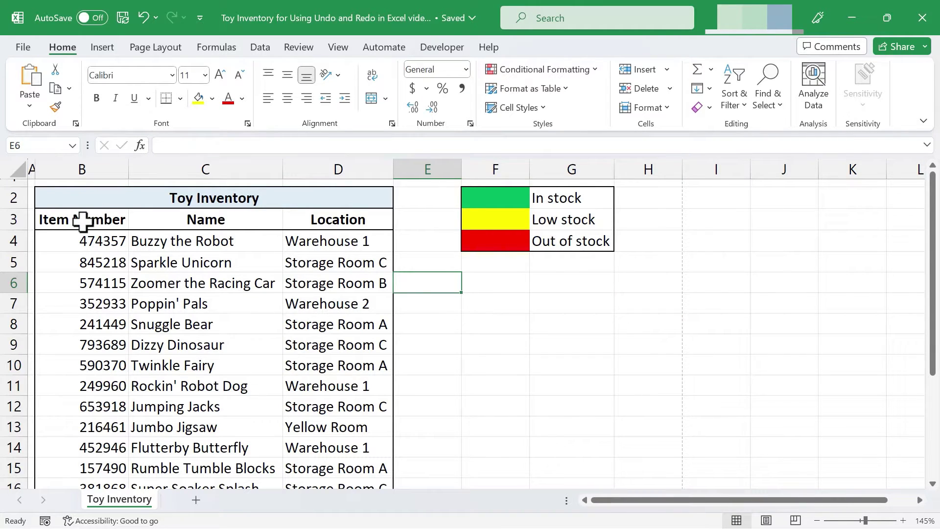
left_click(109, 221)
left_click_drag(108, 221, 315, 221)
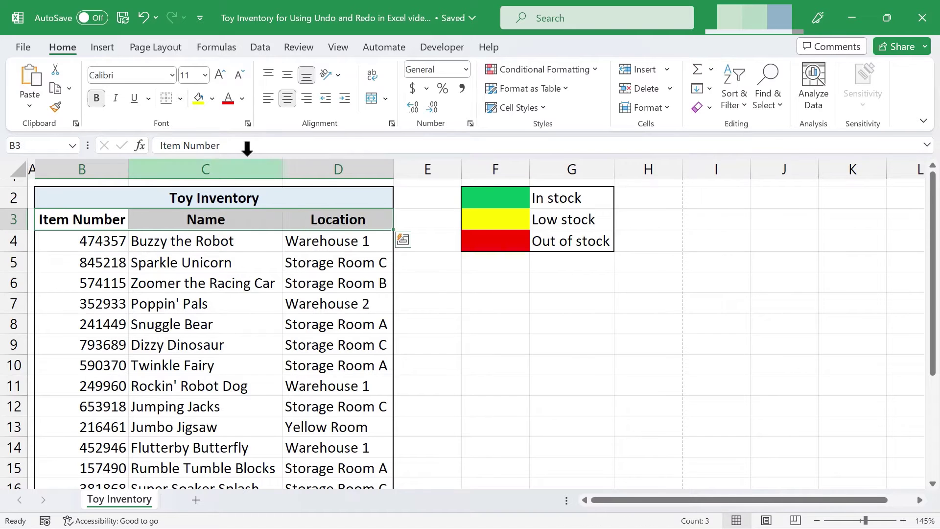
left_click(181, 98)
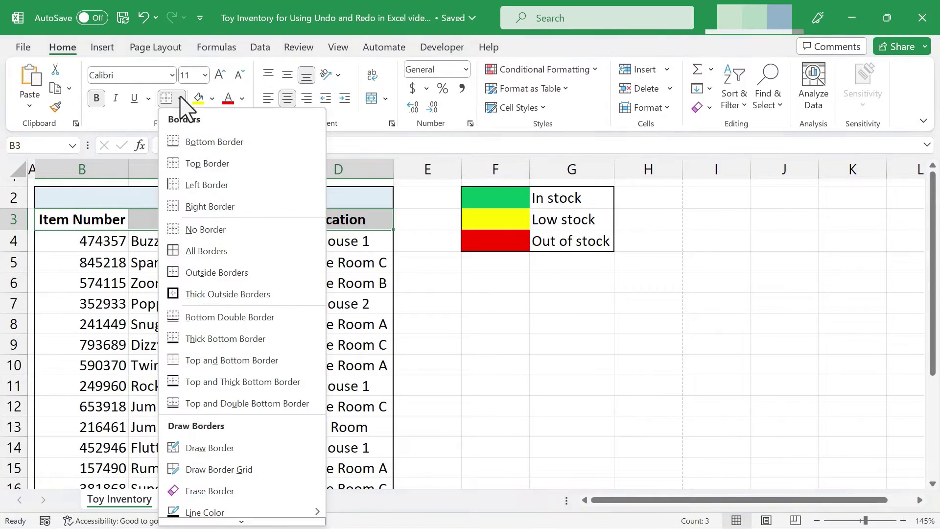
left_click(184, 252)
left_click(449, 300)
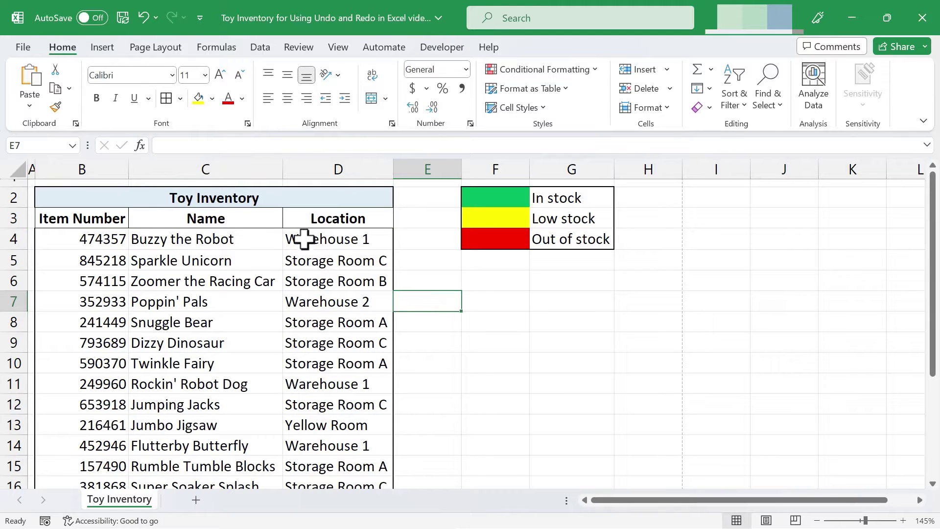
Step: Fill the Toy Inventory title in B2 with dark grey
left_click(225, 194)
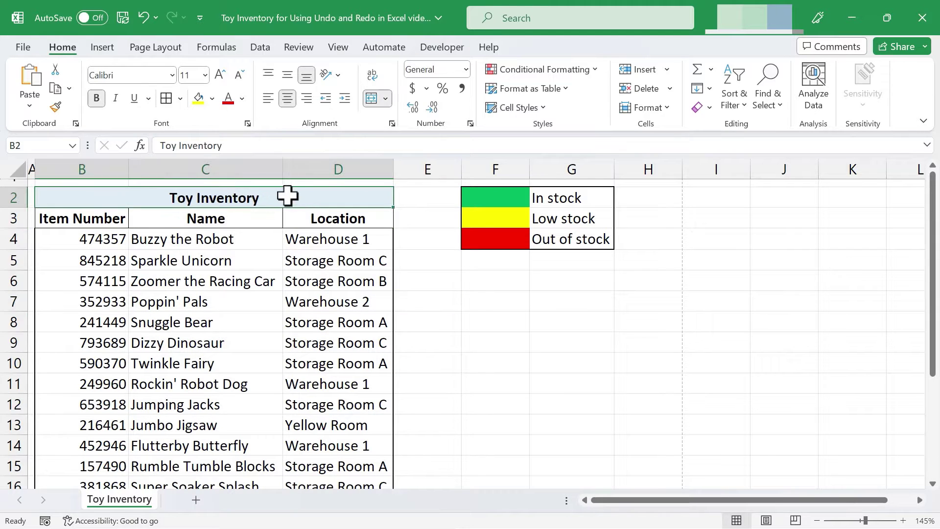
left_click(212, 99)
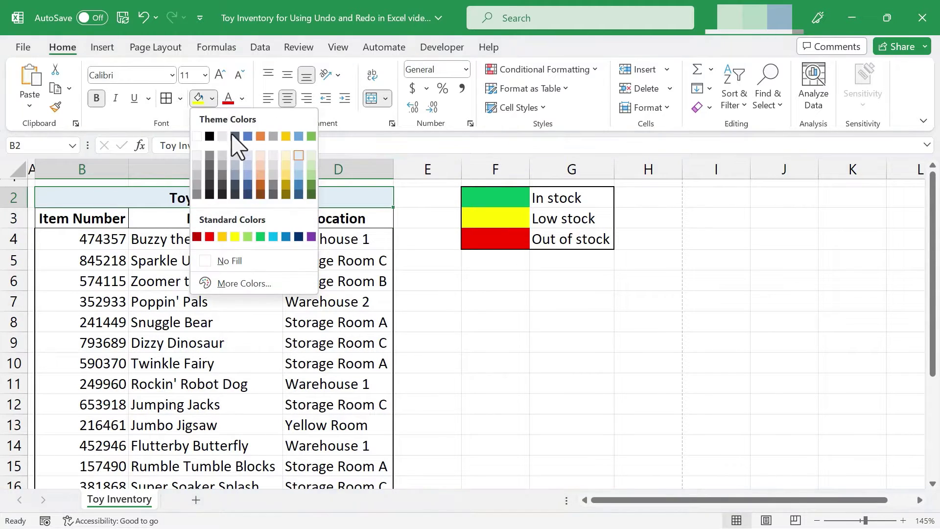
left_click(274, 194)
left_click(480, 302)
Step: Italicise the header row B3:D3 and underline the Name header in C3
left_click_drag(331, 219, 82, 218)
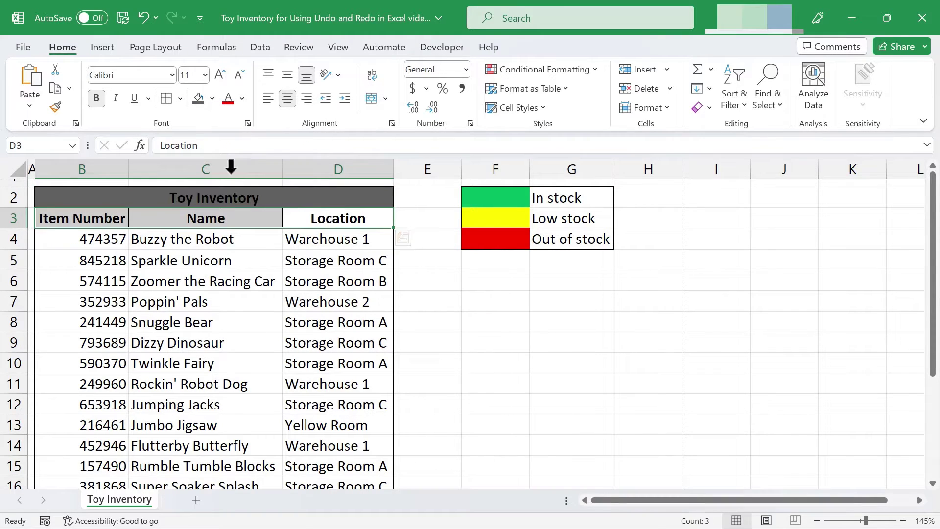
left_click(116, 99)
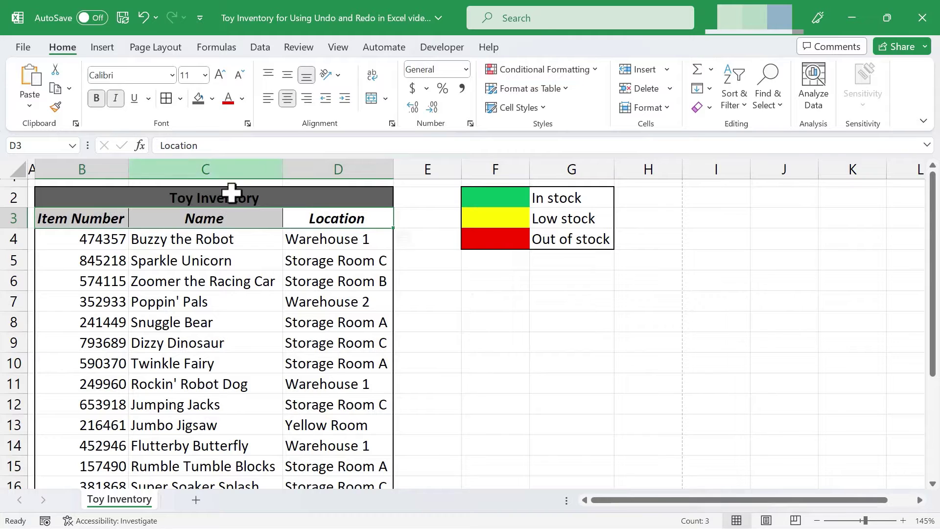
left_click(315, 237)
left_click(227, 217)
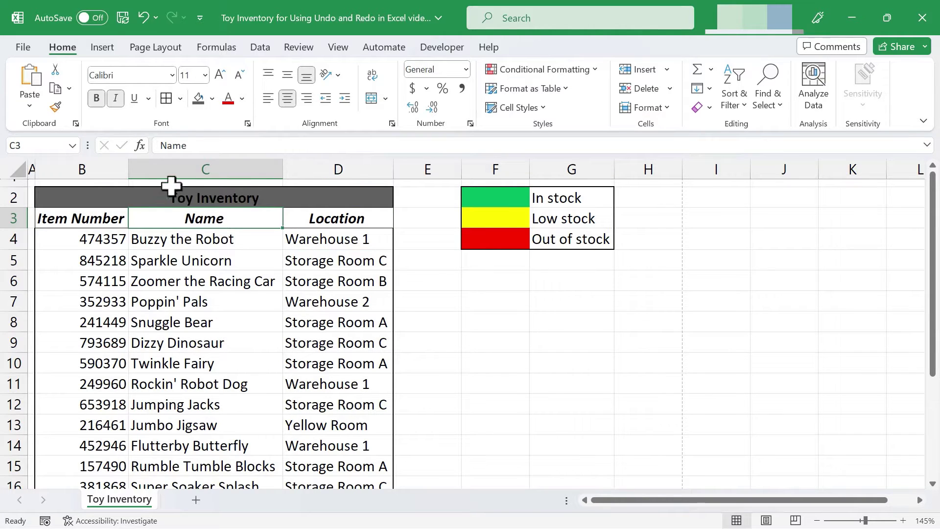
left_click(135, 100)
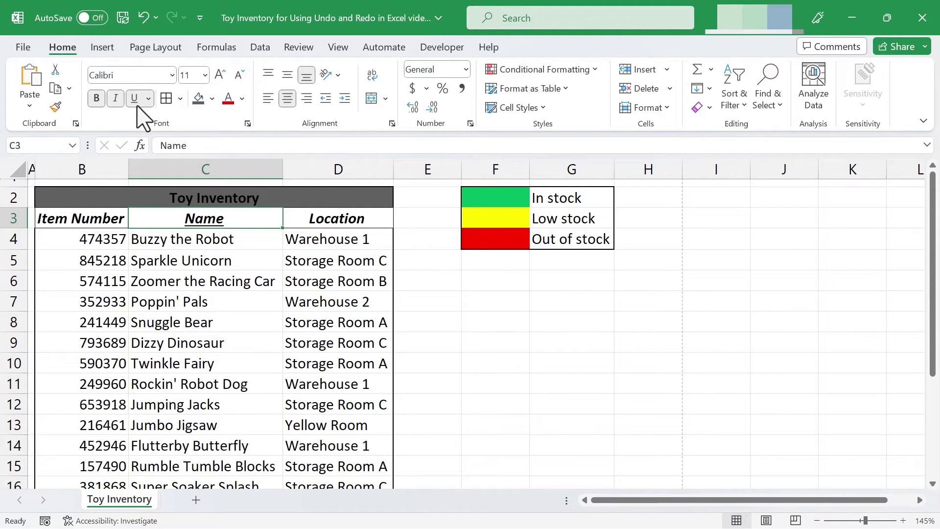
Step: Fill Poppin' Pals with red and Rockin' Robot Dog in C11 with green
key("Down")
key("Down")
key("Down")
key("Down")
left_click(212, 99)
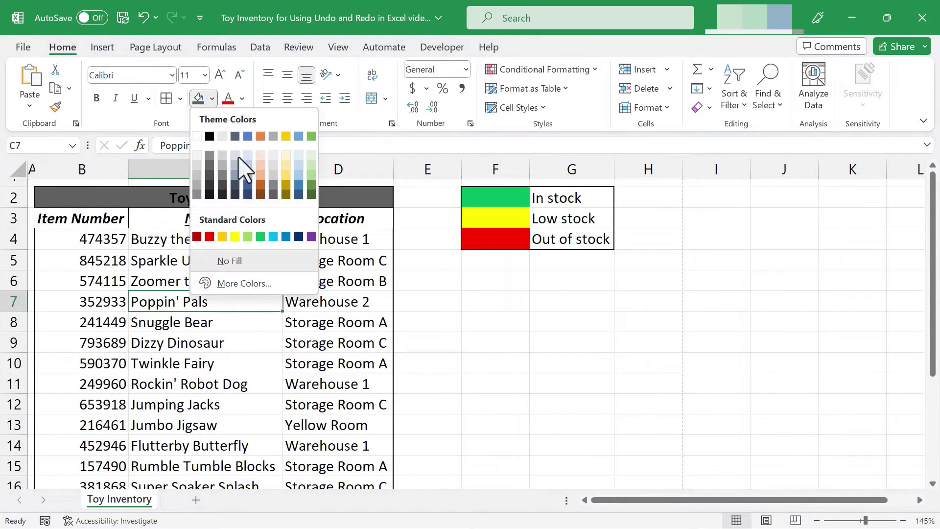
left_click(206, 237)
left_click(208, 375)
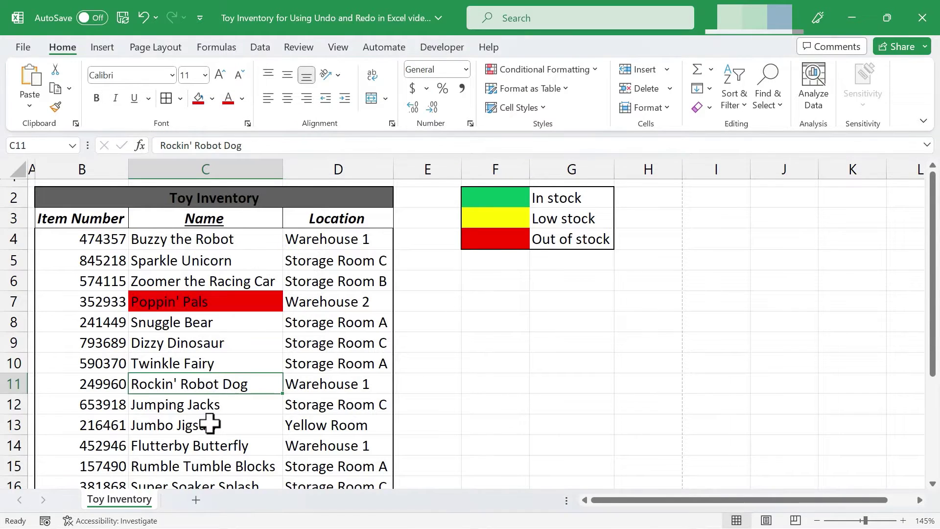
left_click(202, 98)
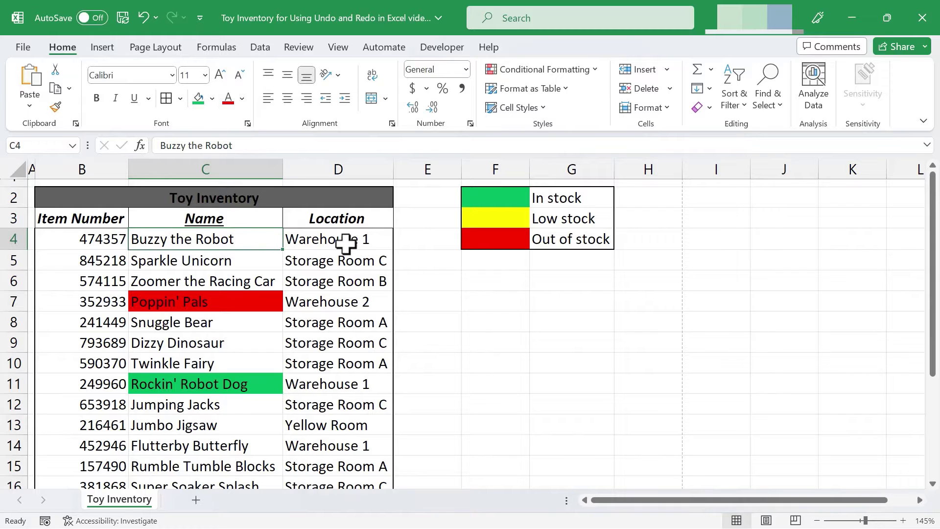
Step: Overwrite C4 with 'kjlasdf' and D9 with 'asdf'
type("kjlasdf")
key("Return")
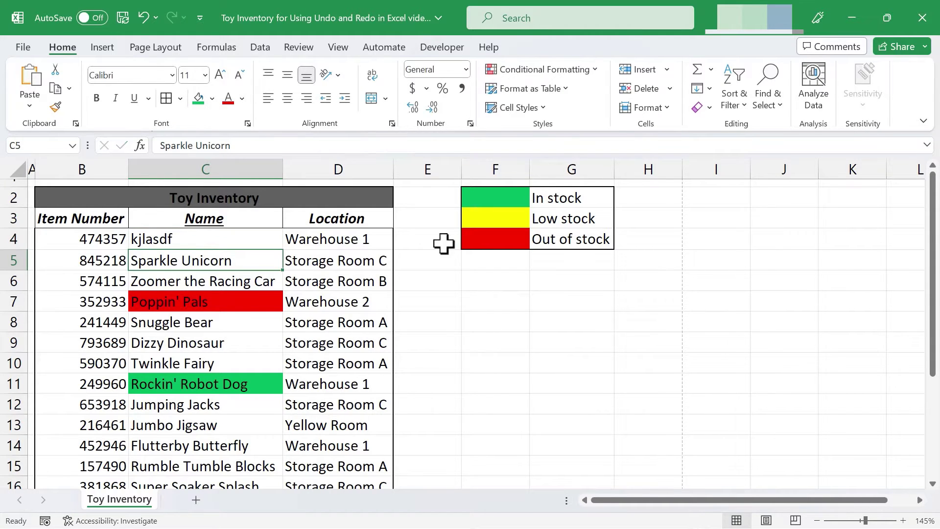
left_click(236, 312)
left_click(335, 340)
type("asdf")
left_click(340, 307)
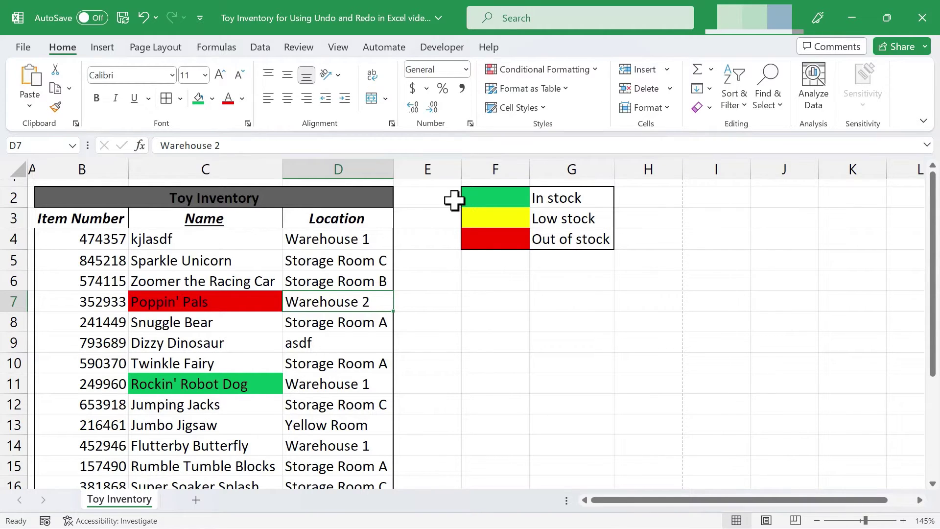
left_click(780, 321)
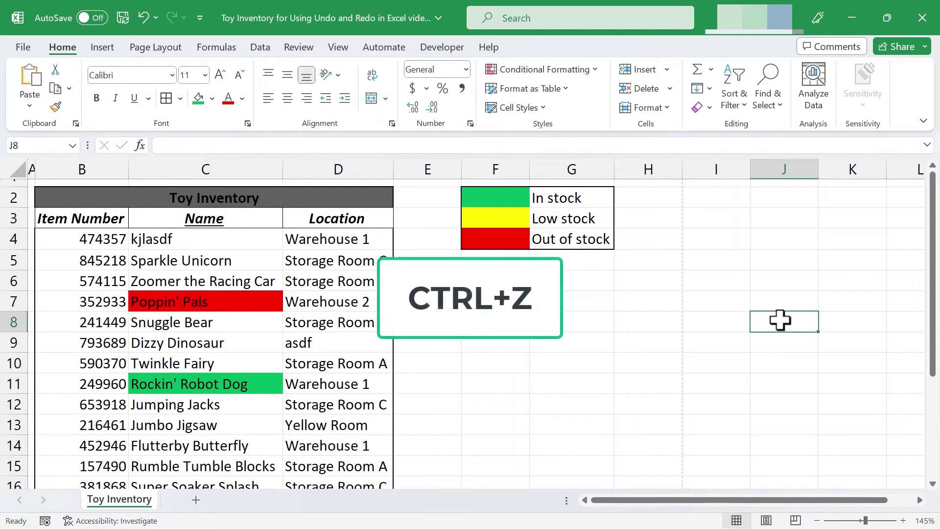
Step: Undo the two text overwrites, the red and green fills, and the header and title formatting with Ctrl+Z
key("ctrl+z")
key("ctrl+z")
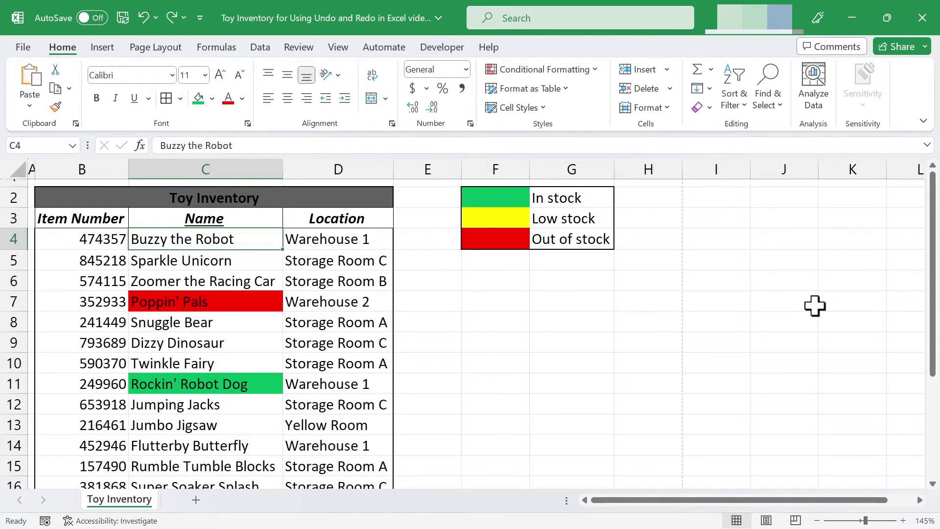
key("ctrl+z")
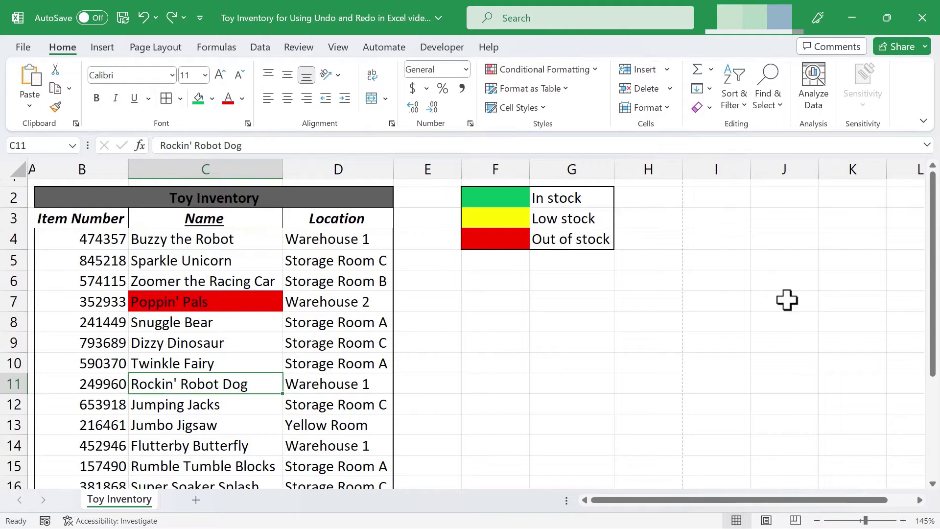
key("ctrl+z")
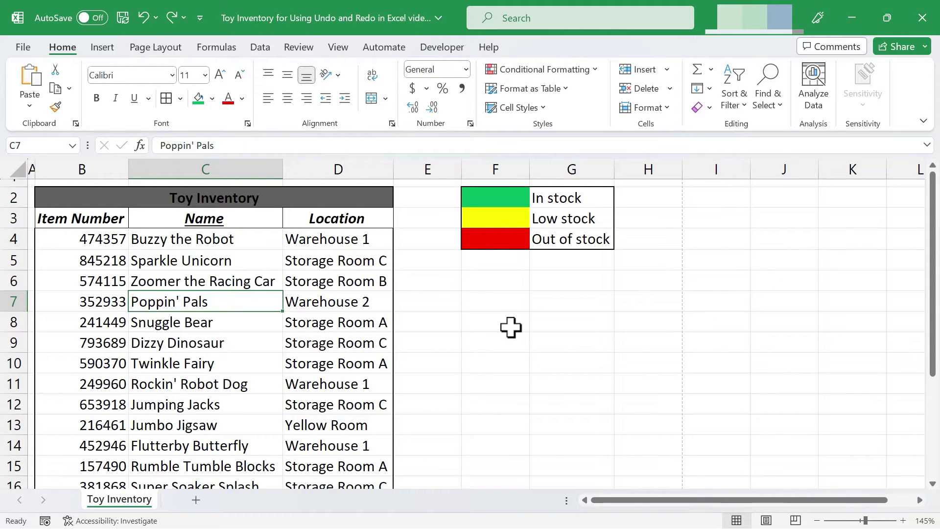
key("ctrl+z")
key("ctrl+z")
key("ctrl+z")
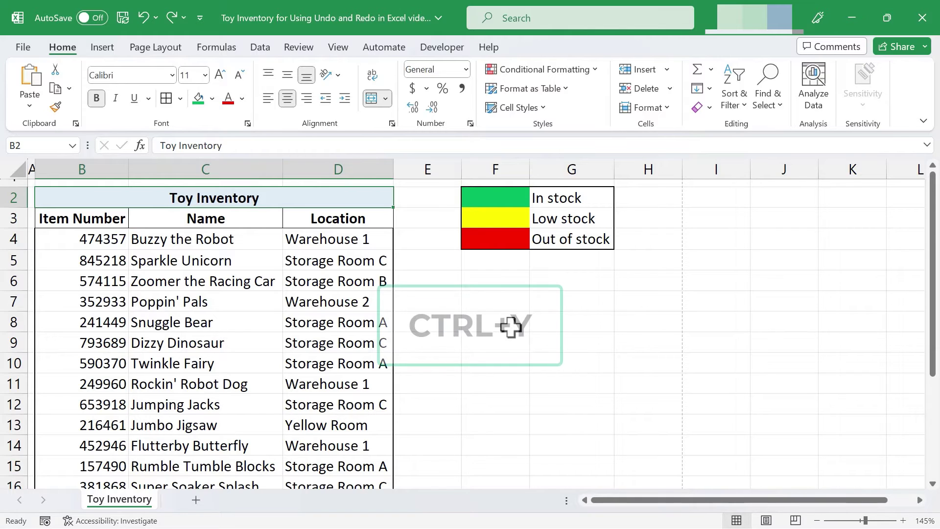
Step: Redo the formatting and the green-filled 'asdf' in D9 with Ctrl+Y, then select F8
key("ctrl+y")
key("ctrl+y")
key("ctrl+y")
key("ctrl+y")
key("ctrl+y")
key("ctrl+y")
key("ctrl+y")
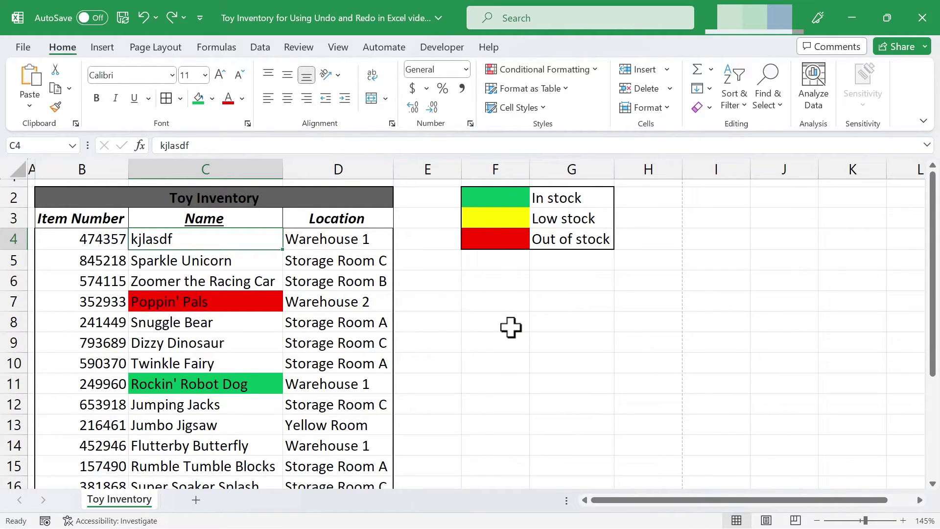
key("ctrl+y")
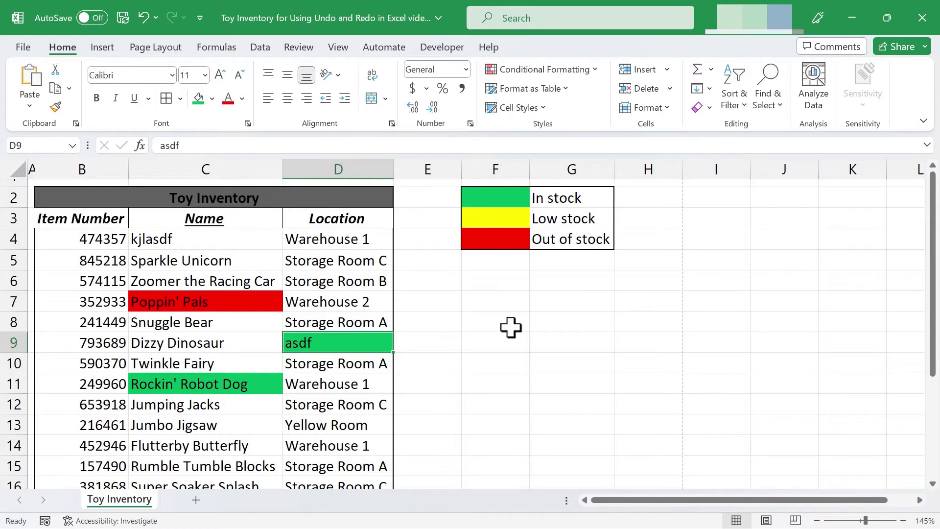
left_click(510, 327)
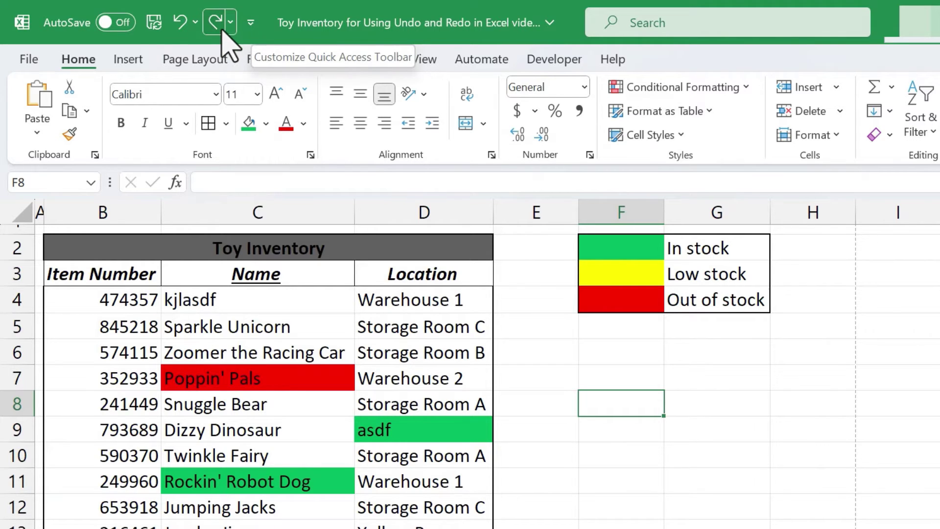
left_click(179, 22)
left_click(178, 22)
left_click(178, 23)
left_click(178, 22)
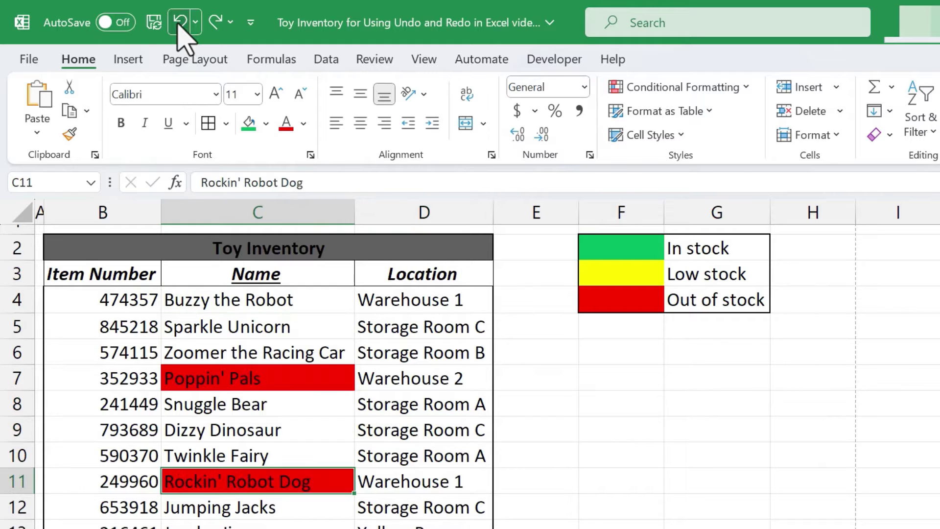
left_click(178, 22)
left_click(178, 22)
left_click(179, 22)
left_click(178, 22)
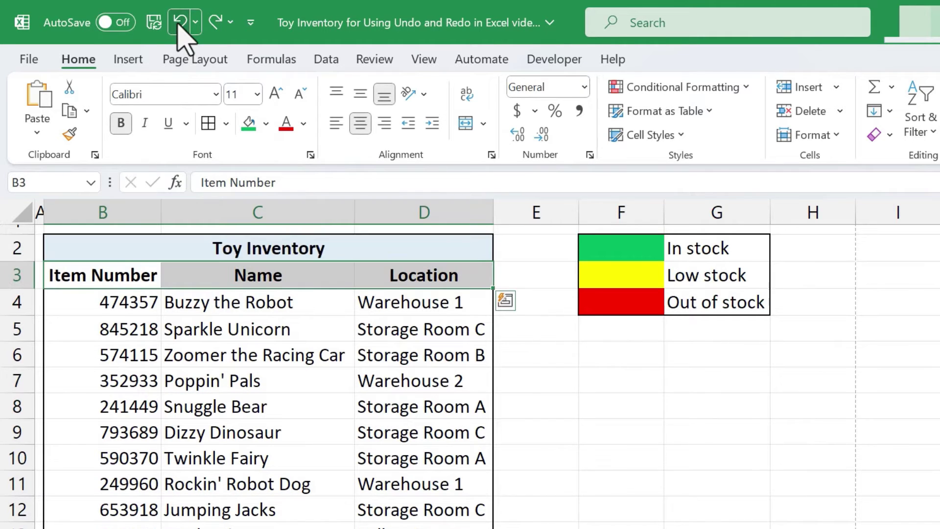
left_click(178, 22)
left_click(214, 22)
left_click(214, 22)
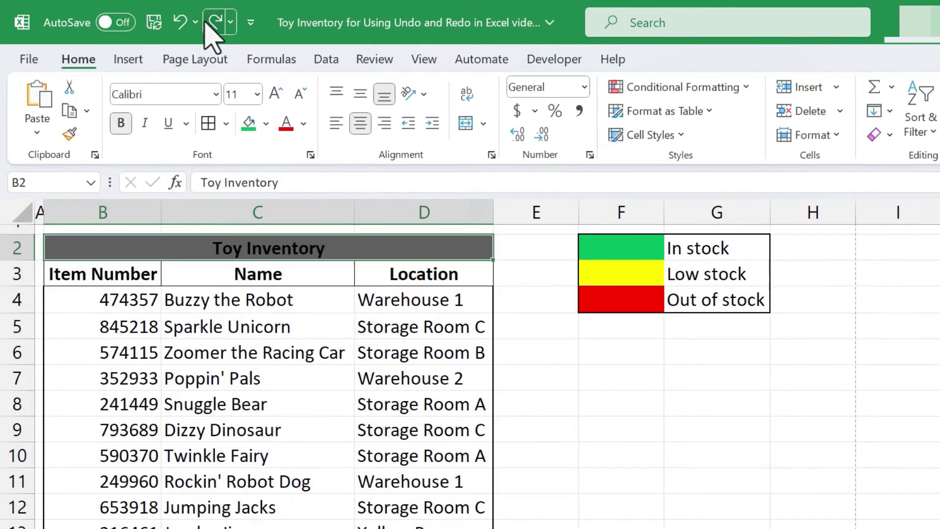
left_click(214, 22)
left_click(215, 22)
left_click(214, 22)
left_click(215, 22)
left_click(214, 22)
left_click(214, 22)
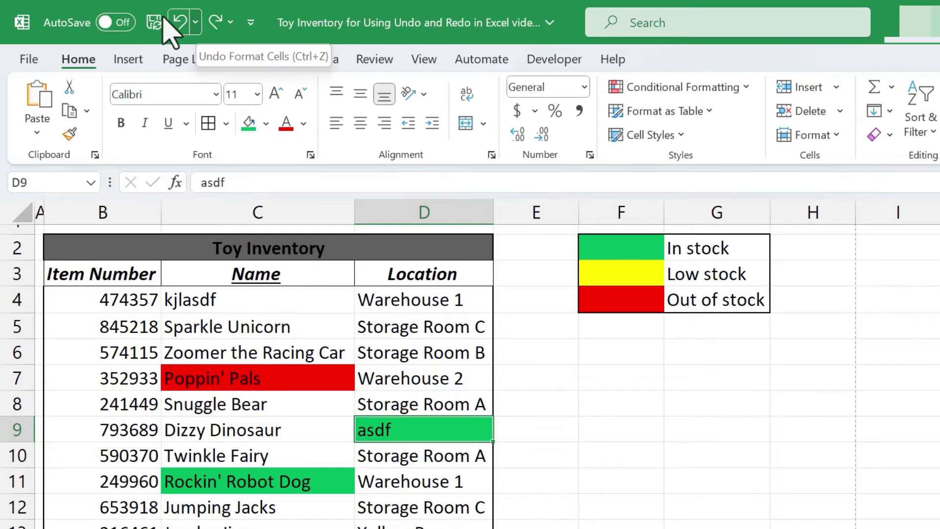
Step: From the Undo list, undo 10 actions back to Underline, then 3 more back to Borders
left_click(195, 23)
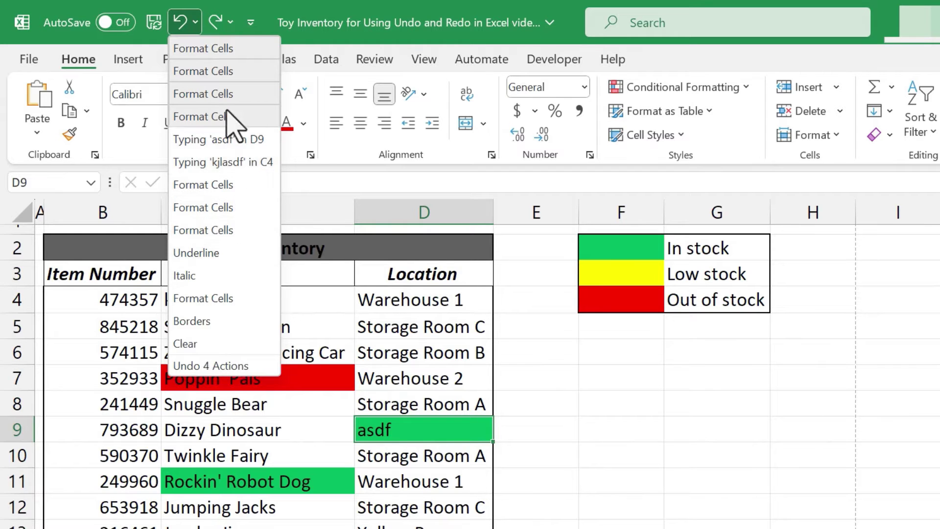
left_click(224, 255)
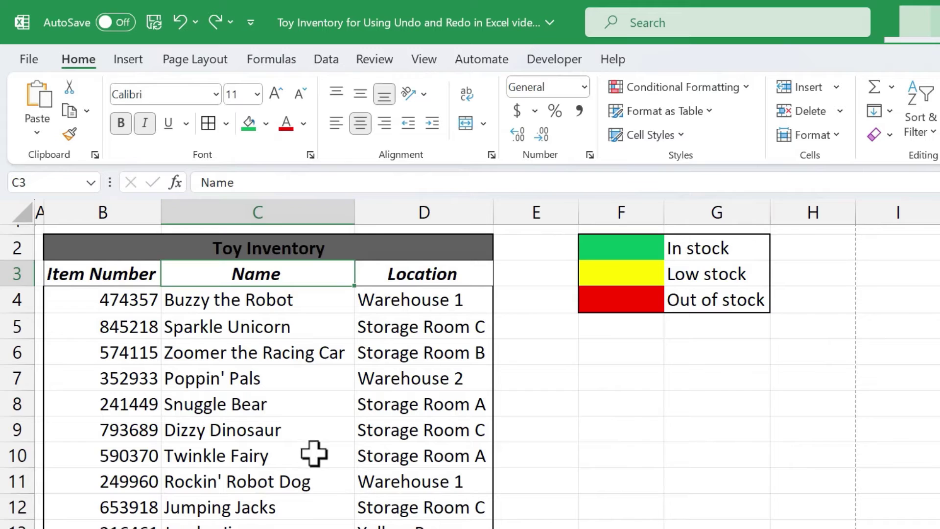
left_click(195, 22)
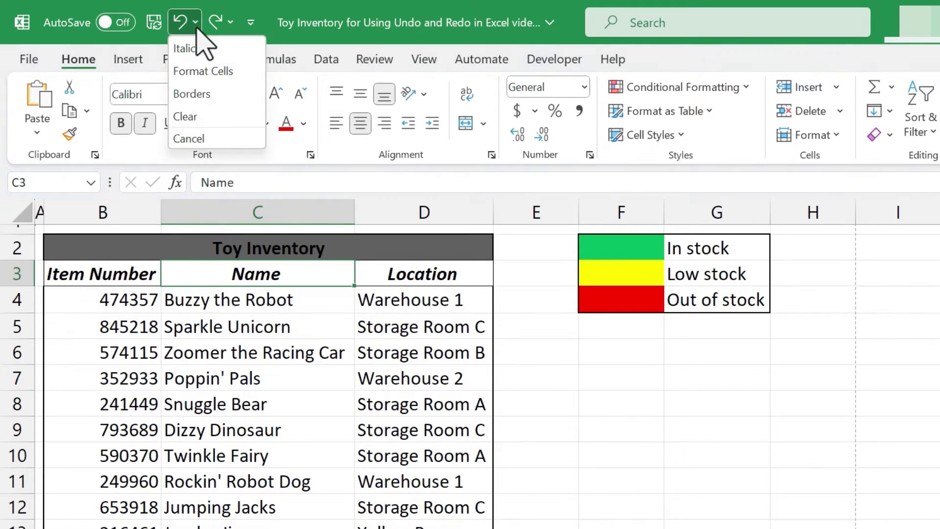
left_click(211, 95)
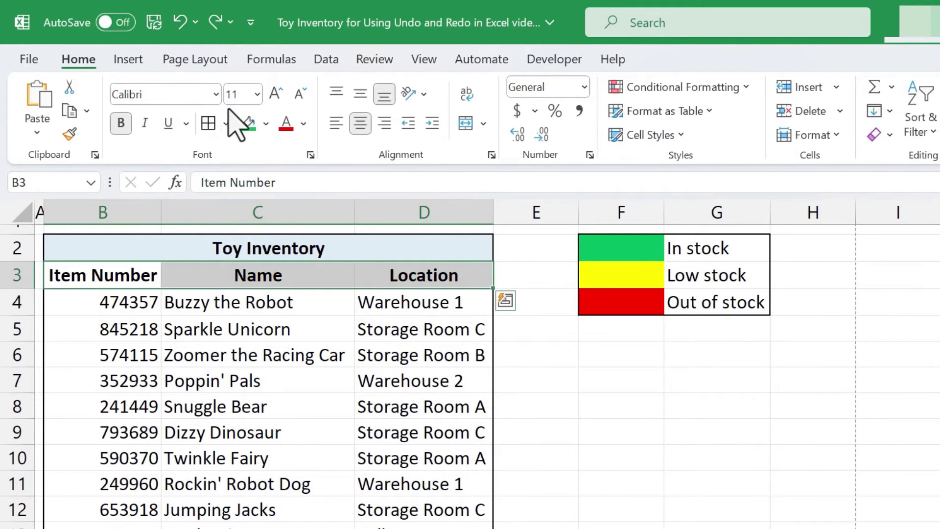
left_click(195, 22)
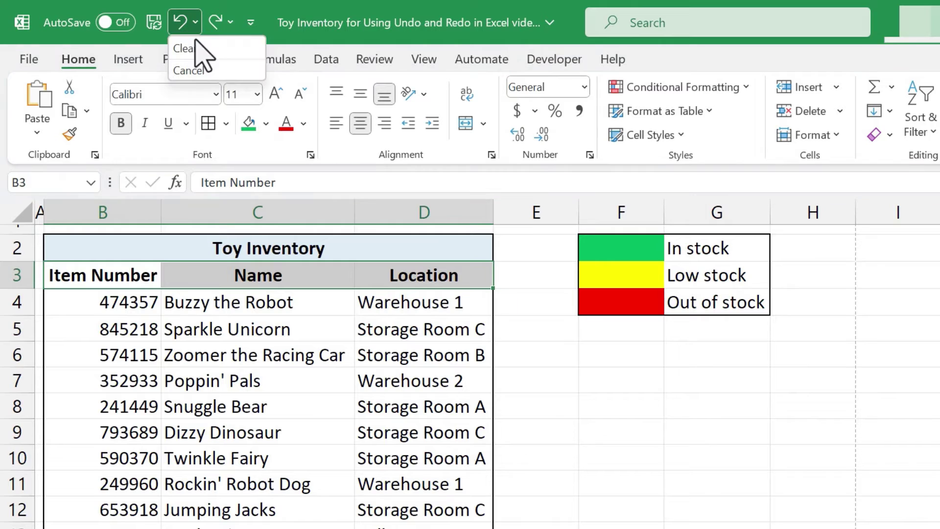
left_click(545, 357)
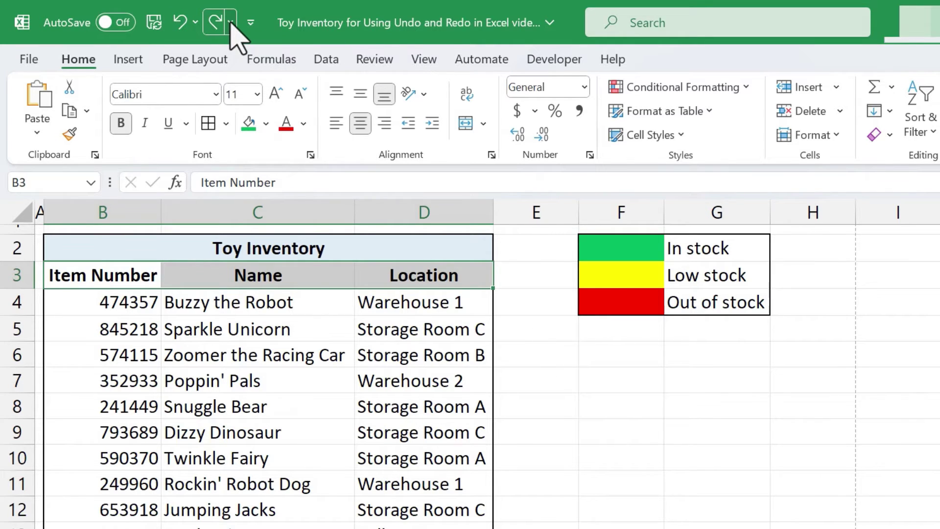
Step: Redo 12 actions at once from the Redo dropdown list
left_click(230, 22)
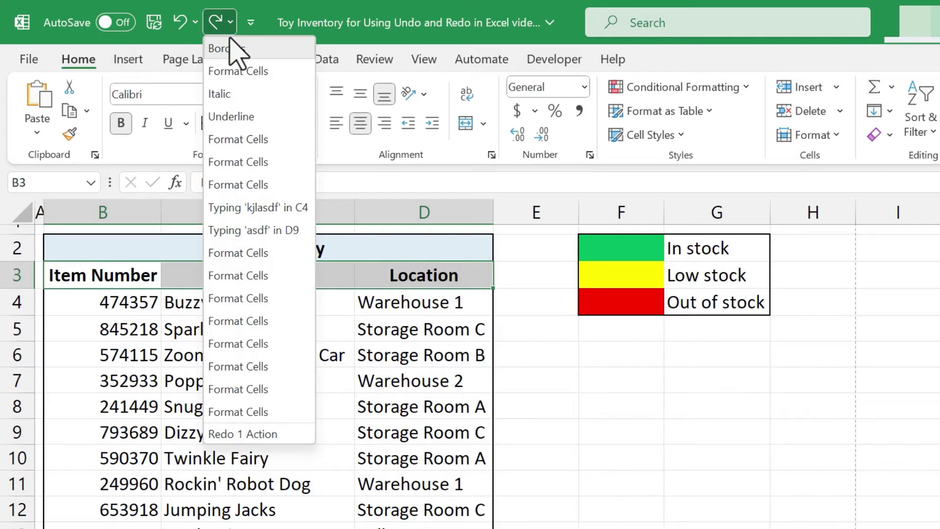
left_click(247, 319)
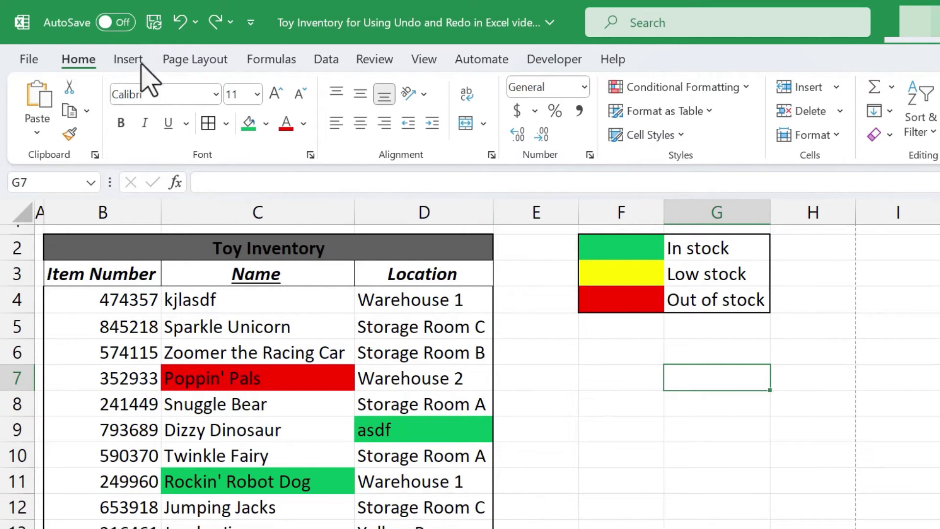
Step: Save the workbook and confirm the edit history is still listed afterwards
left_click(154, 23)
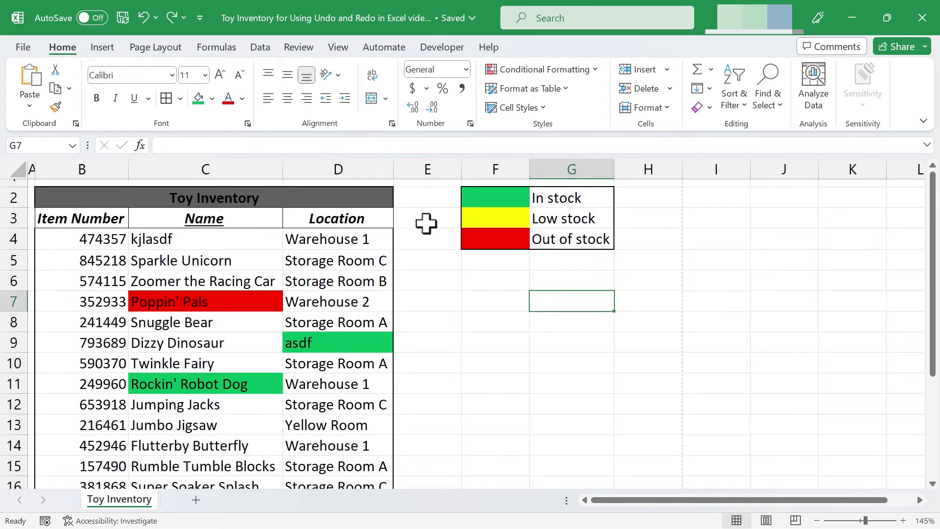
left_click(155, 17)
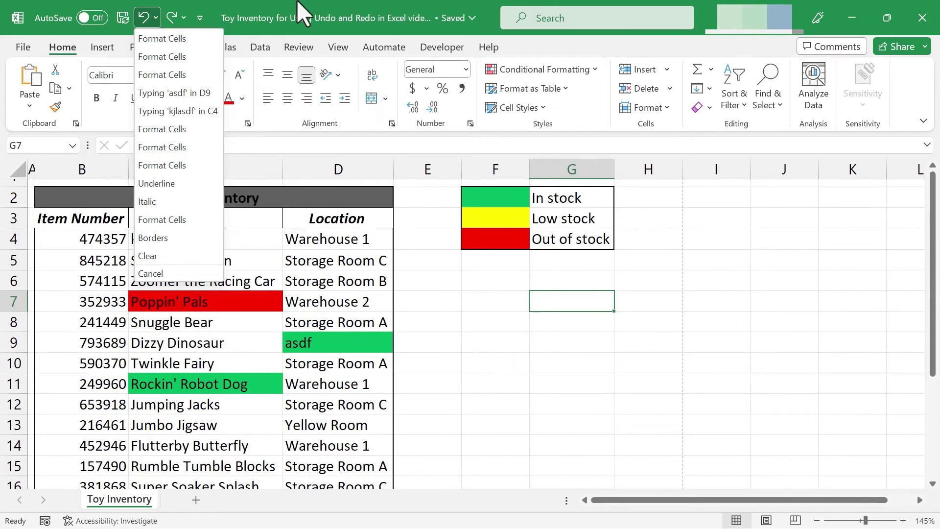
left_click(270, 13)
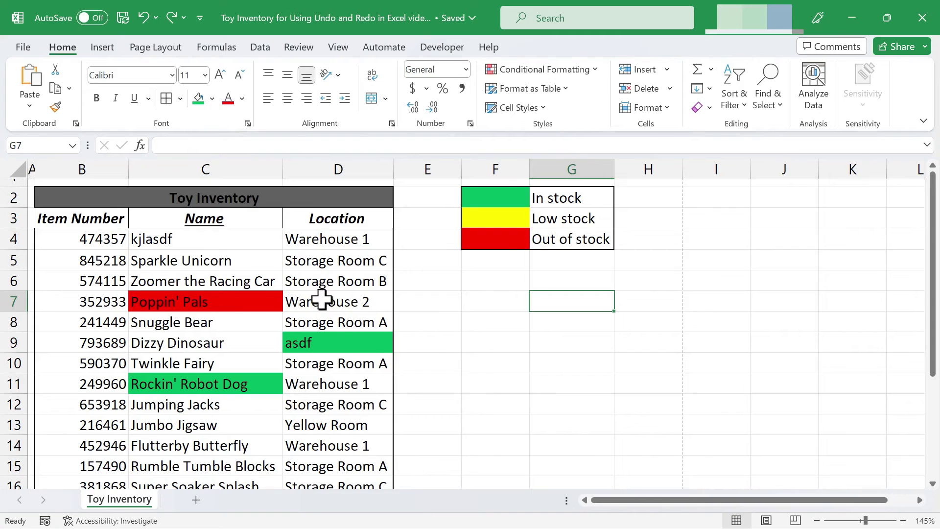
left_click(495, 287)
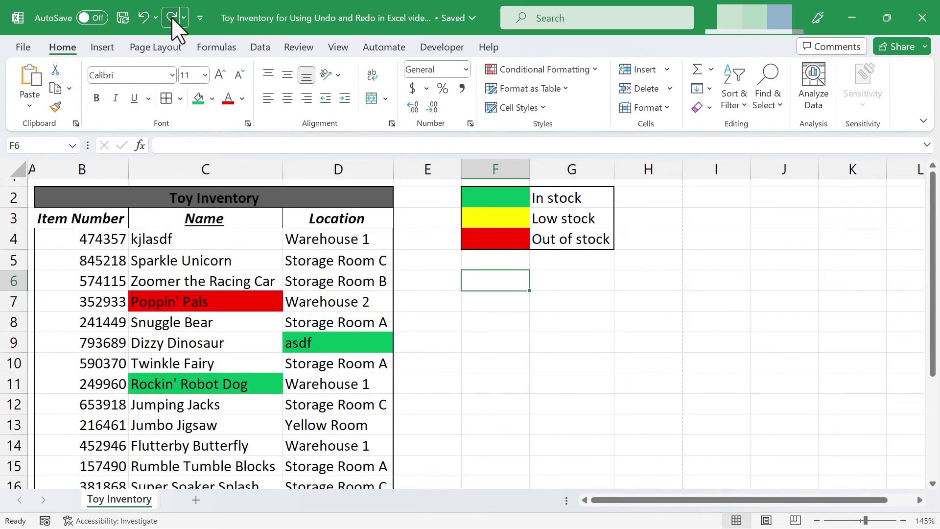
left_click(156, 18)
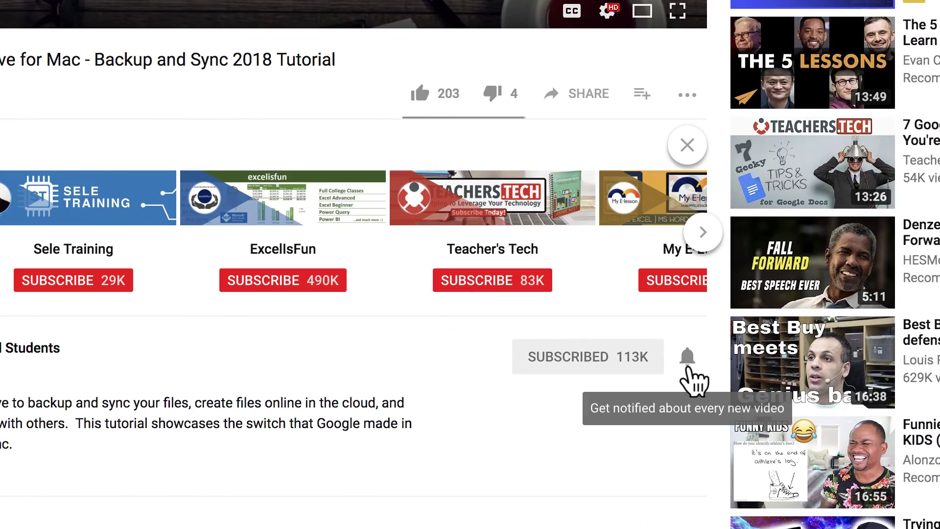
Step: Turn on notifications for all new videos and bring up the Super Thanks amounts
left_click(688, 364)
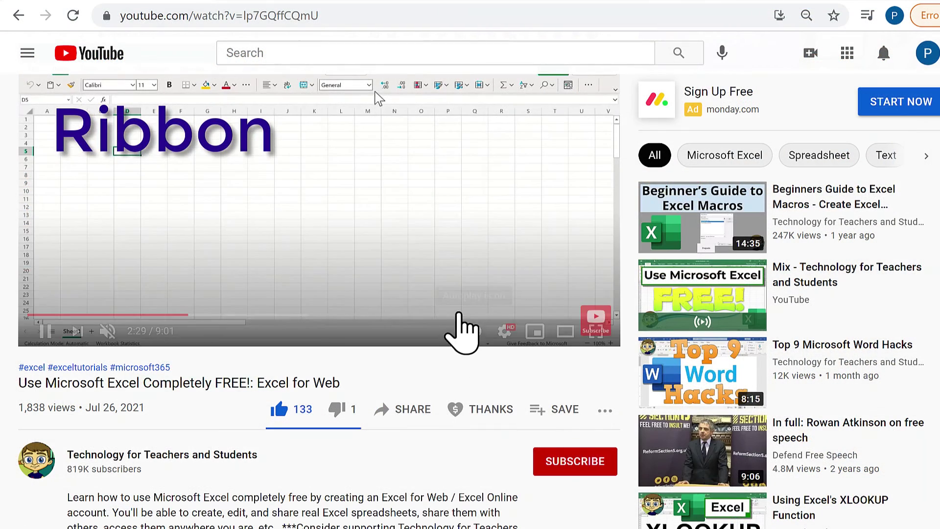
left_click(499, 412)
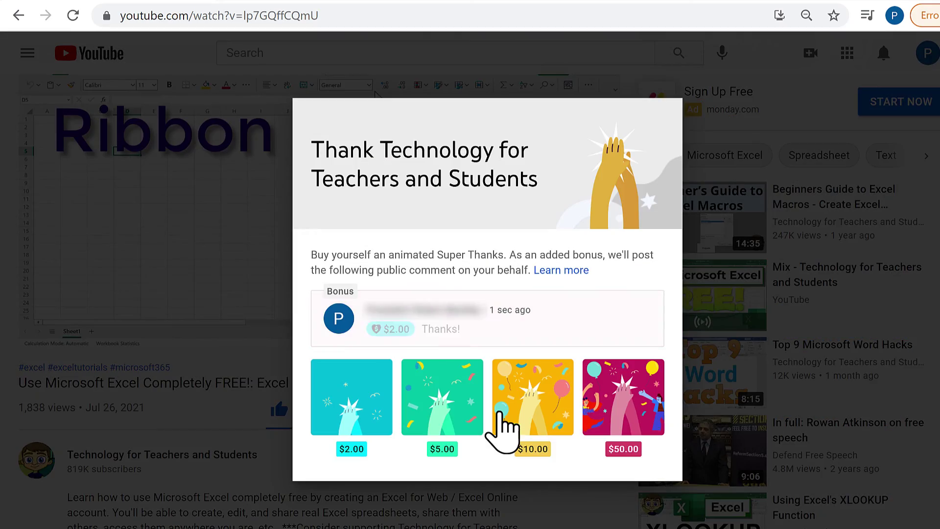